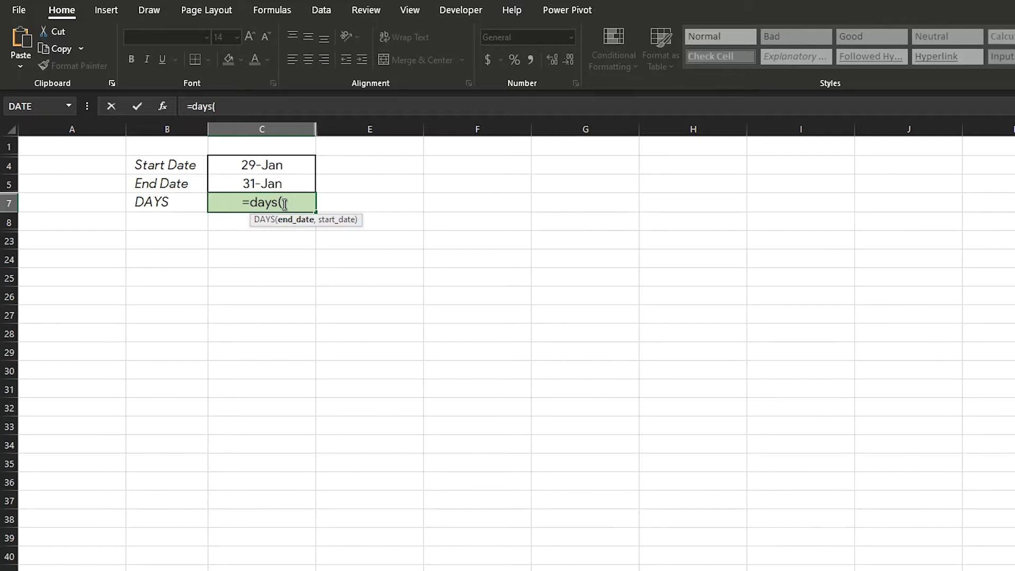
- Complete the DAYS formula in C7 with C5 as the end date and C4 as the start date
click(263, 181)
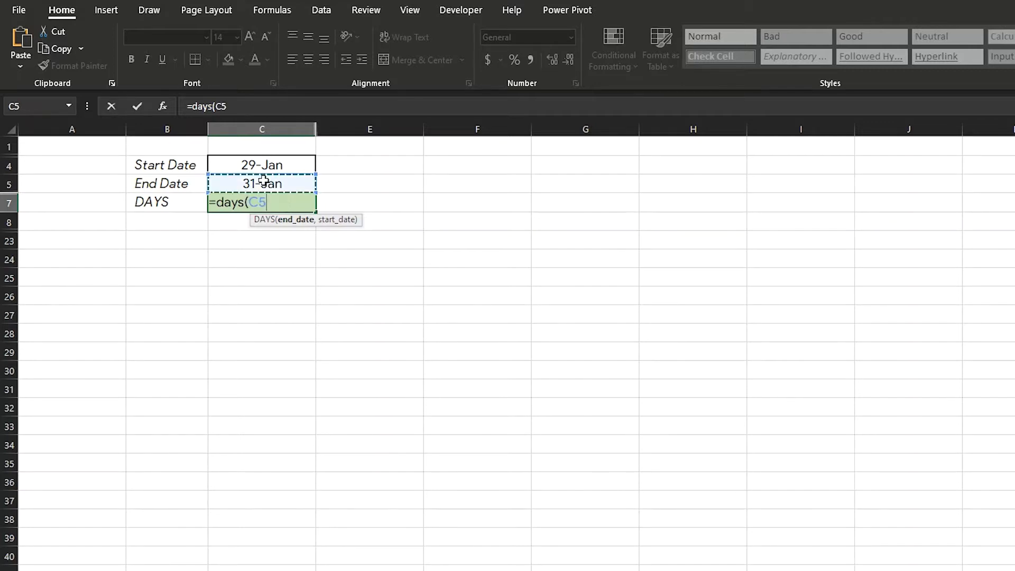
text(,)
click(248, 162)
text())
key(Return)
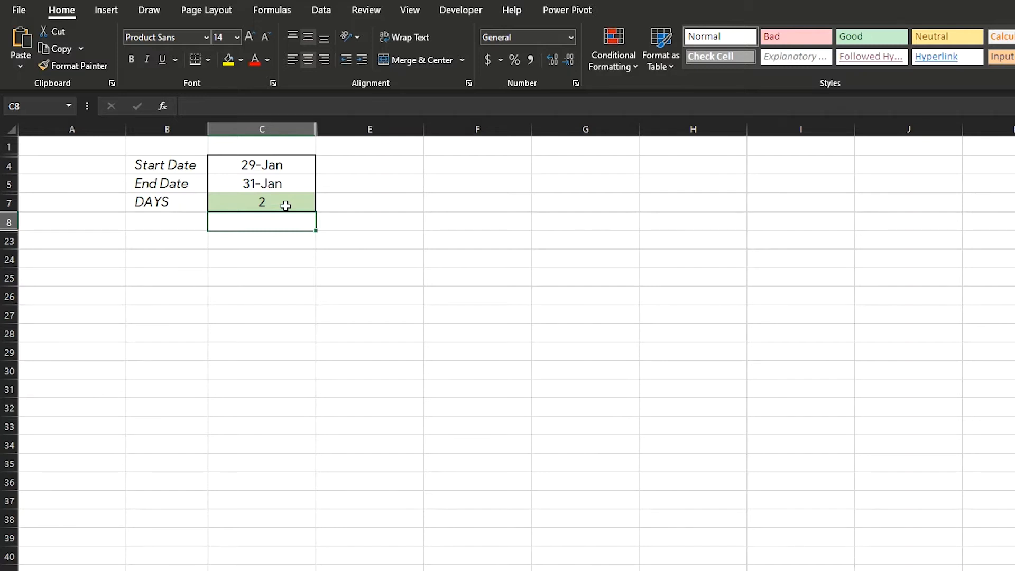
- Unhide column D between columns C and E, and the hidden rows 2, 3 and 6 within rows 1 to 7
drag(294, 129, 333, 129)
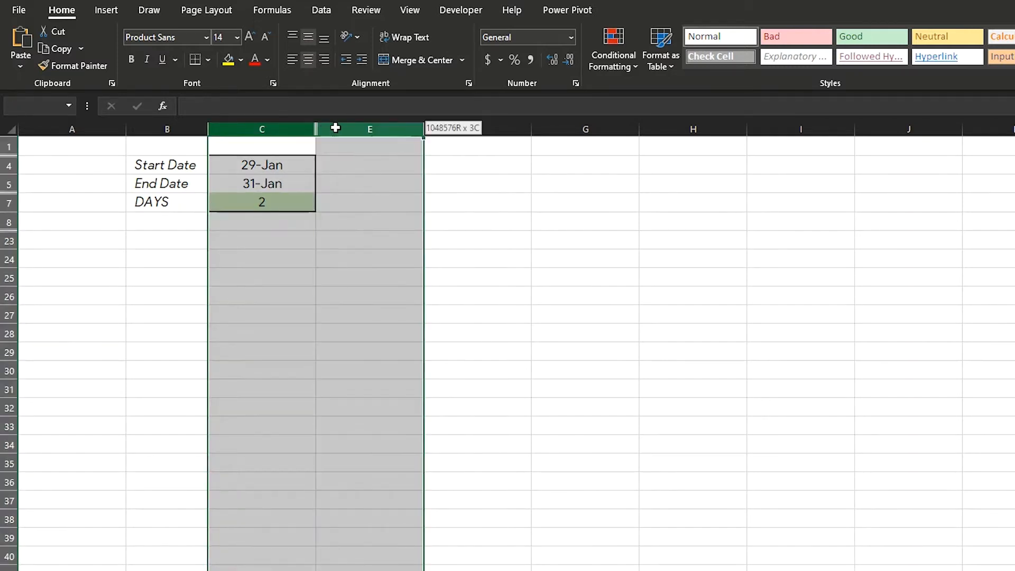
right_click(339, 132)
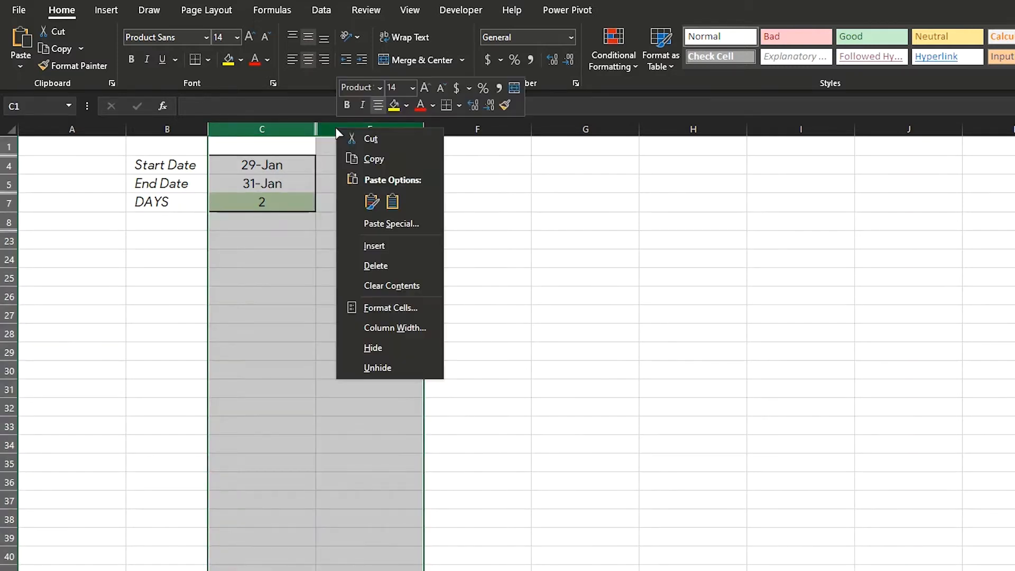
click(384, 368)
drag(10, 203, 9, 147)
right_click(7, 146)
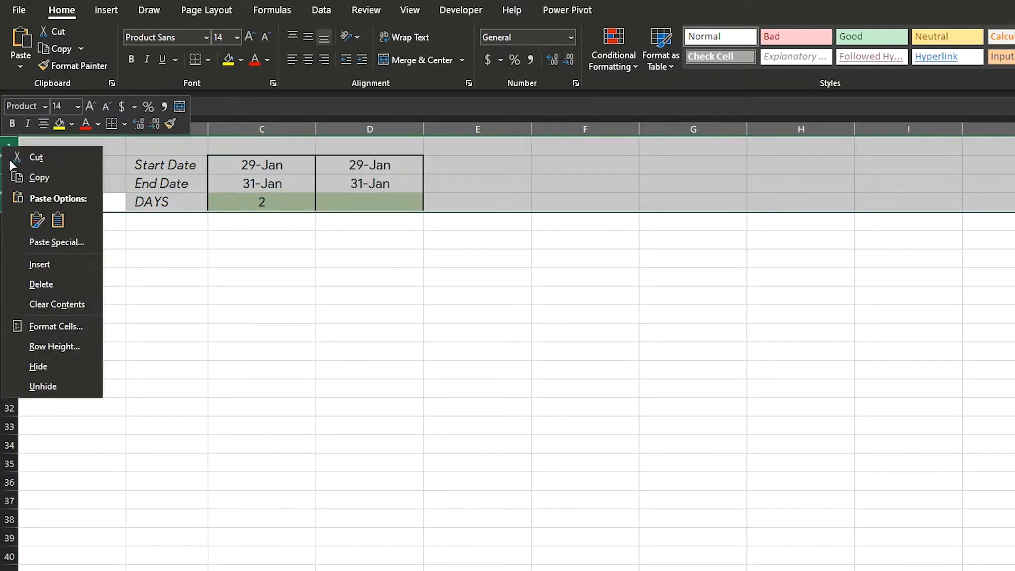
click(63, 386)
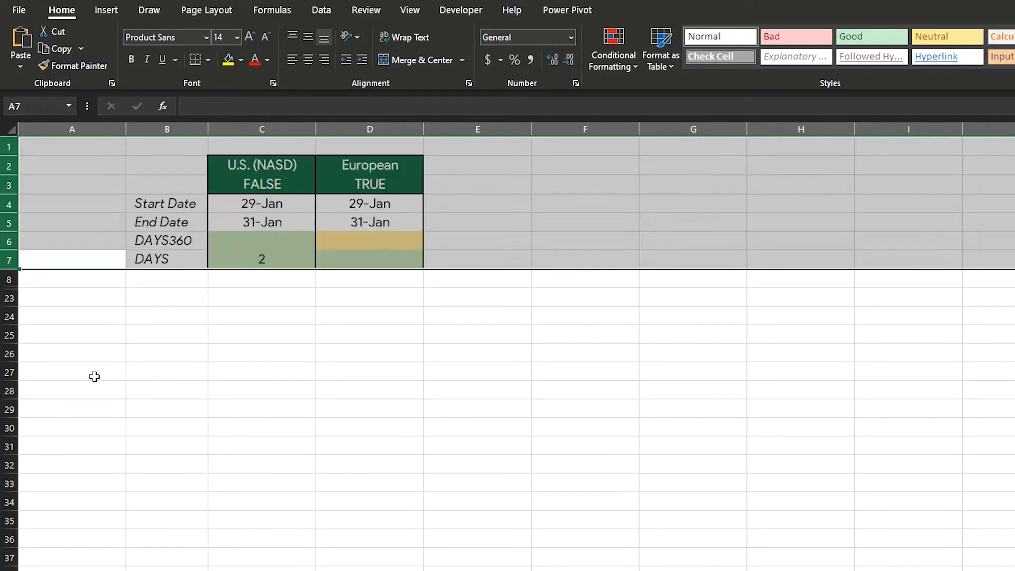
click(322, 296)
- Calculate the days between the European column's dates in D7 with =DAYS(D5,D4)
click(347, 261)
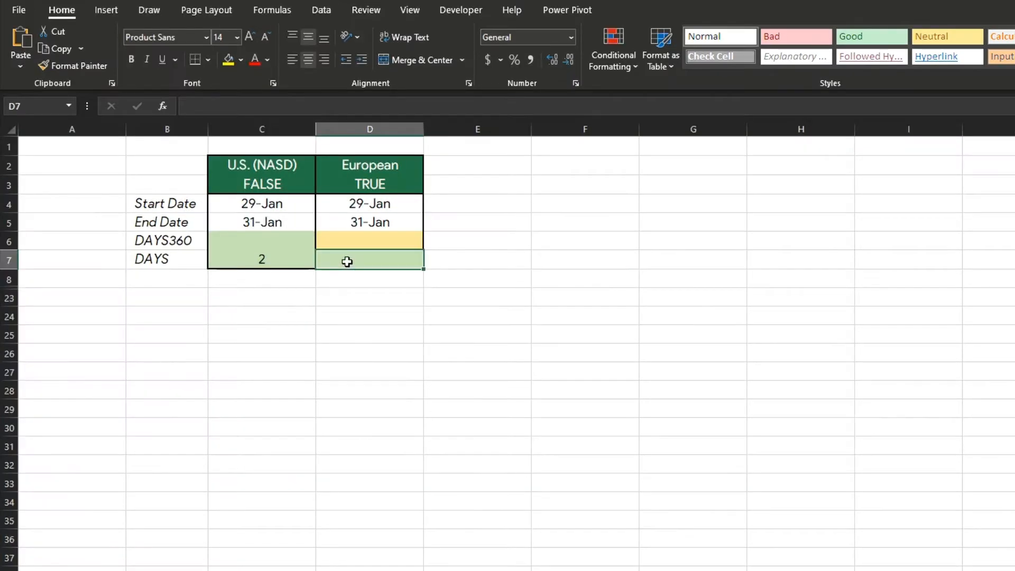
text(=days)
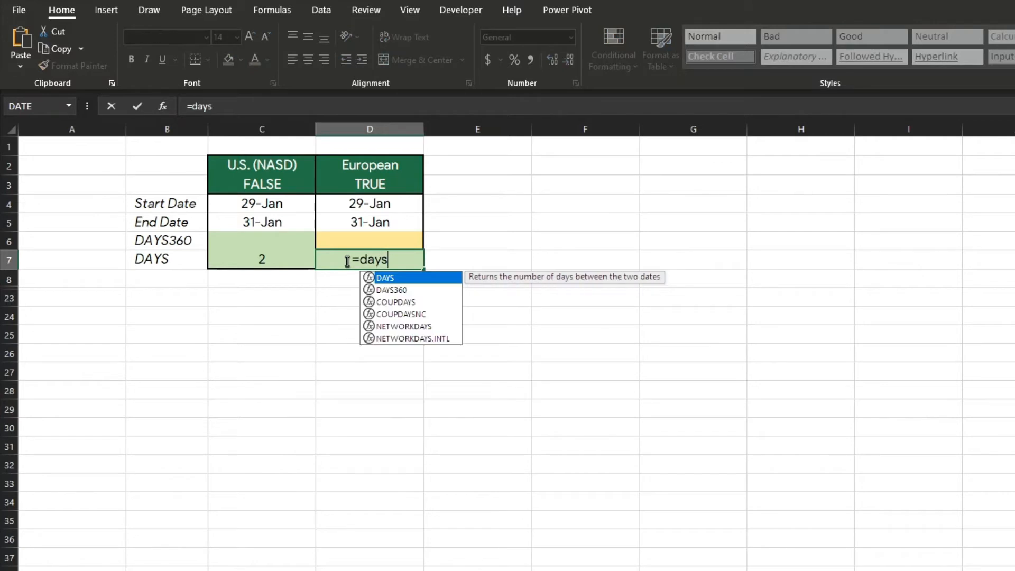
text(()
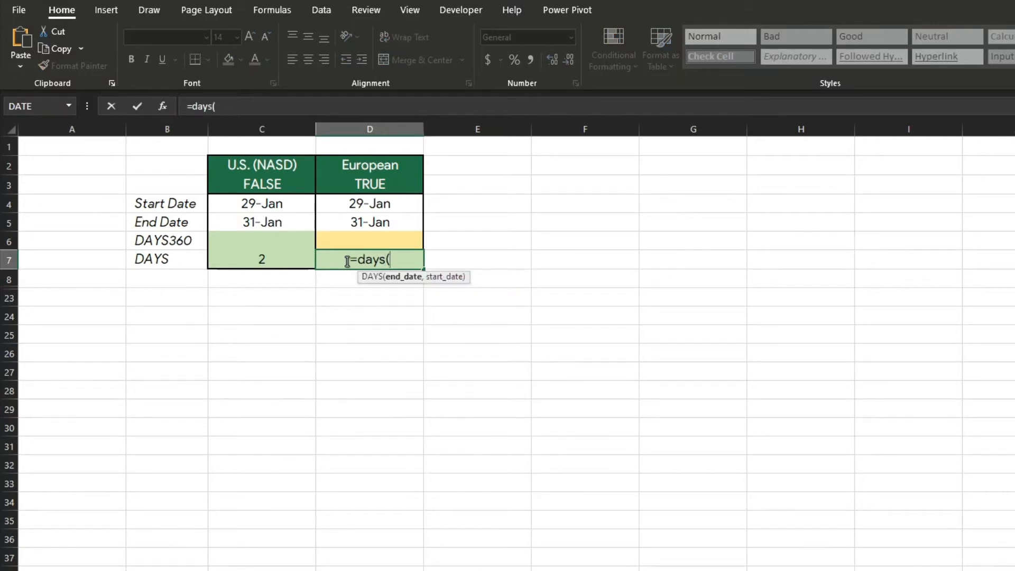
key(Up)
key(Up)
text(,)
key(Up)
key(Up)
key(Up)
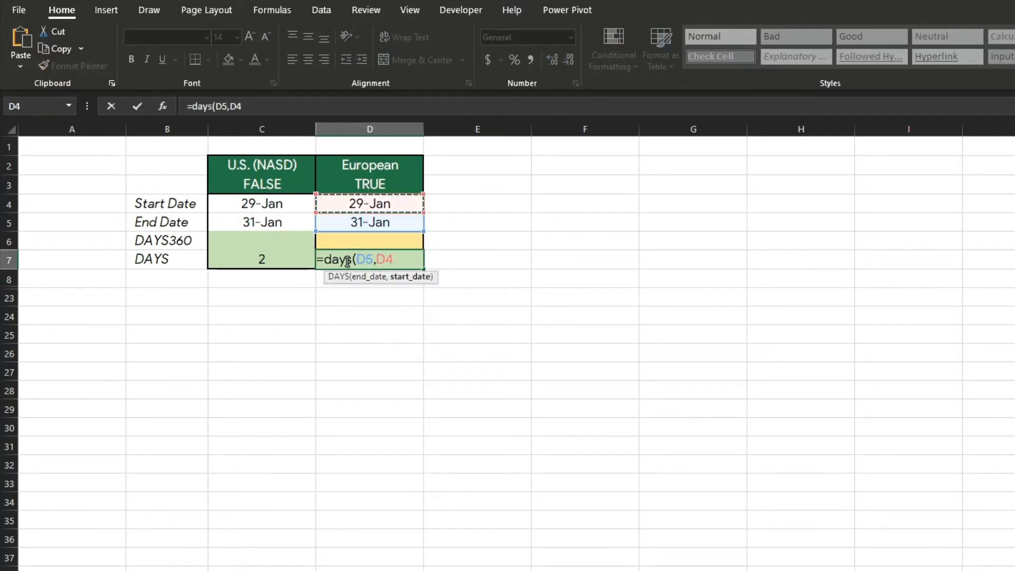
text())
key(Return)
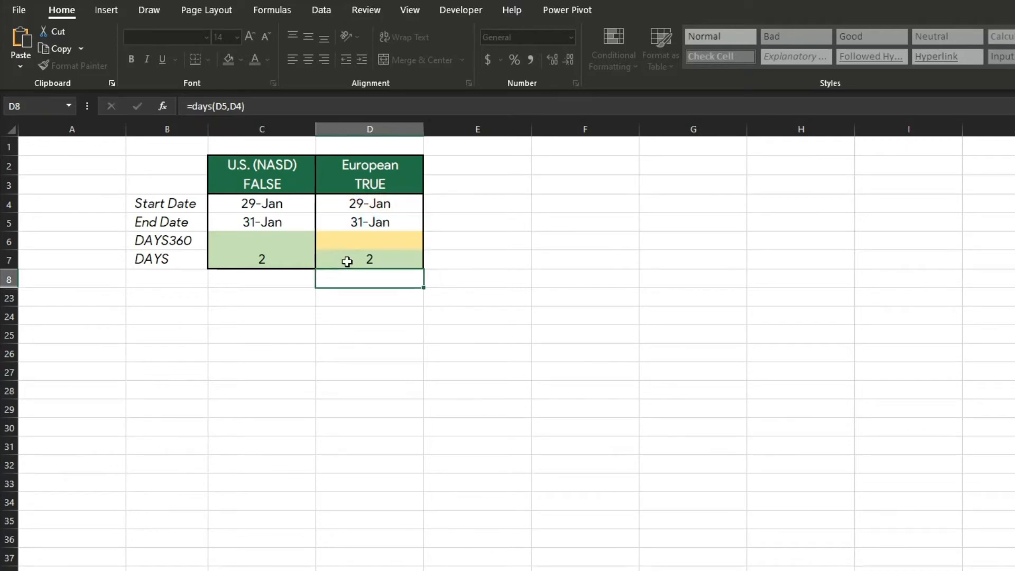
- Enter =DAYS360(C4,C5,FALSE) in C6 to count the days with the U.S. (NASD) method
click(288, 241)
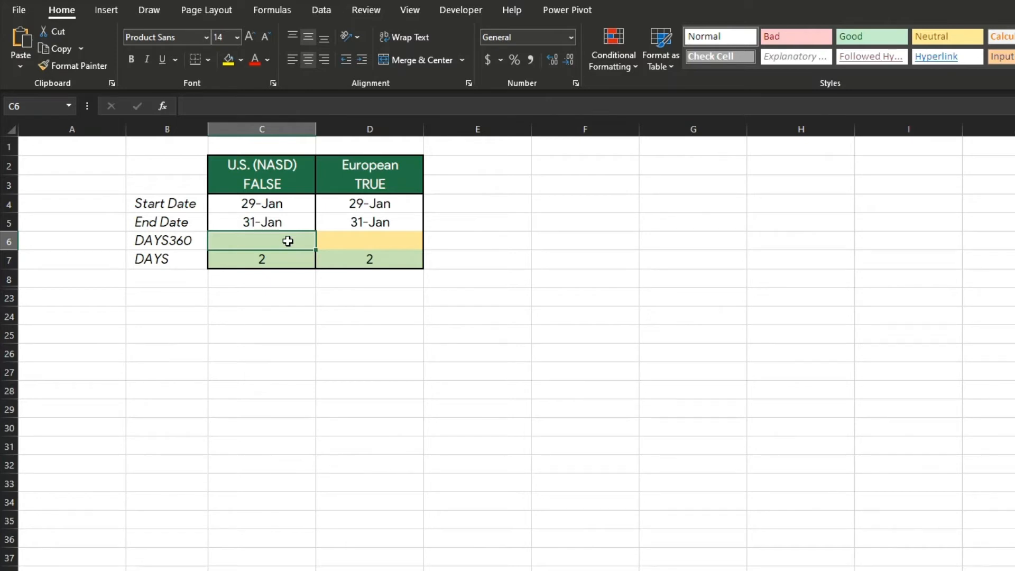
text(=)
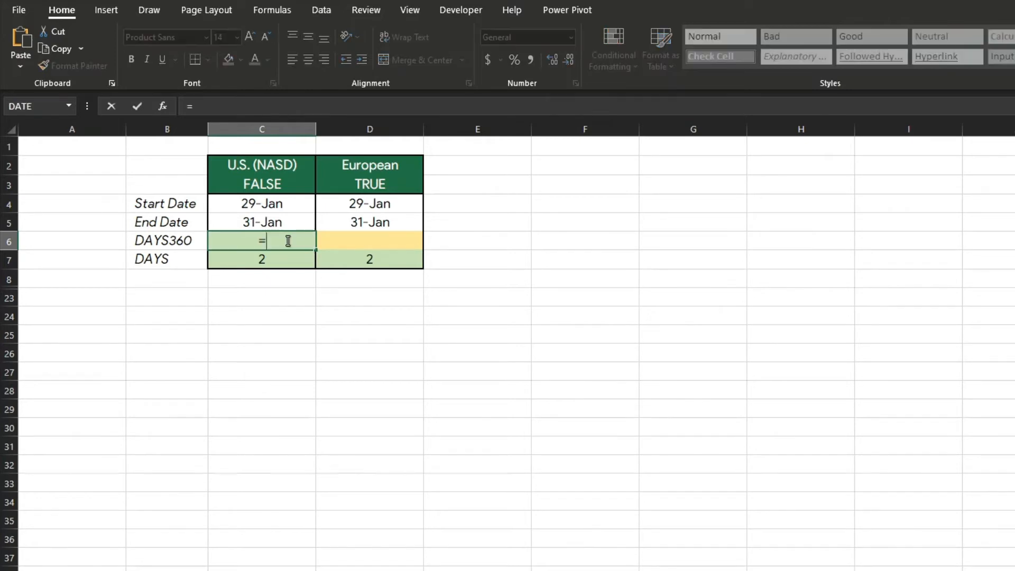
text(days360()
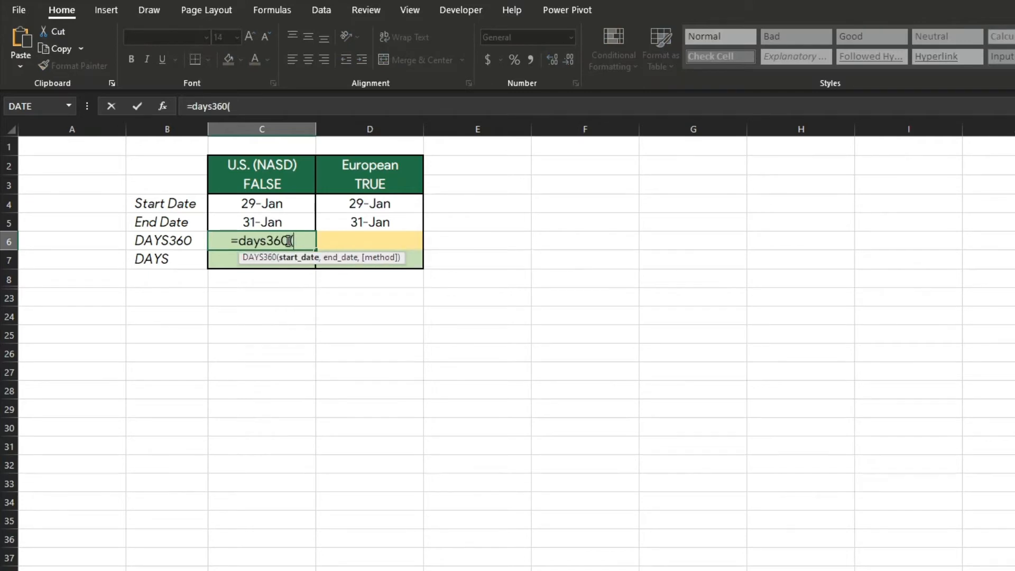
click(268, 205)
text(,)
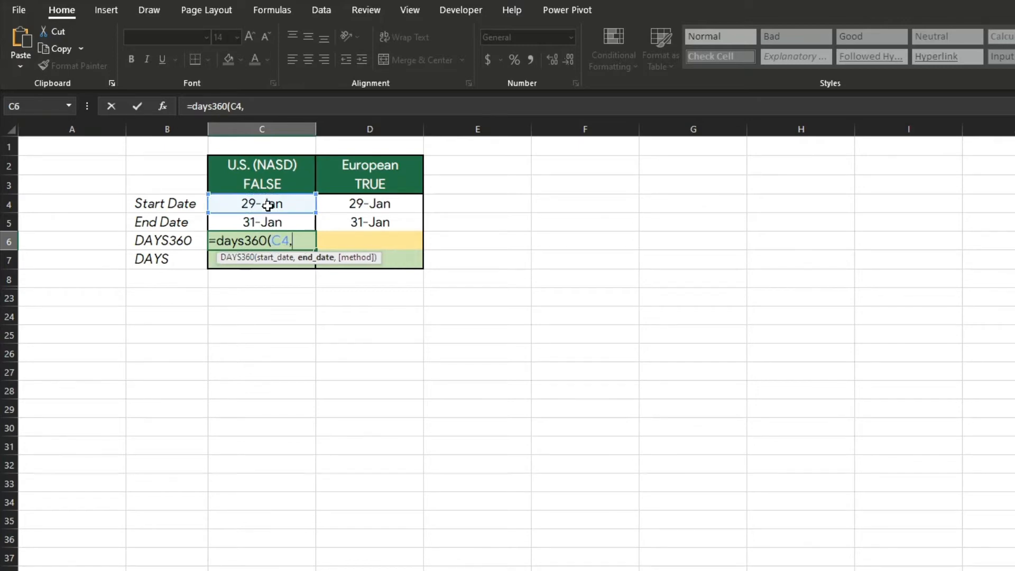
click(263, 225)
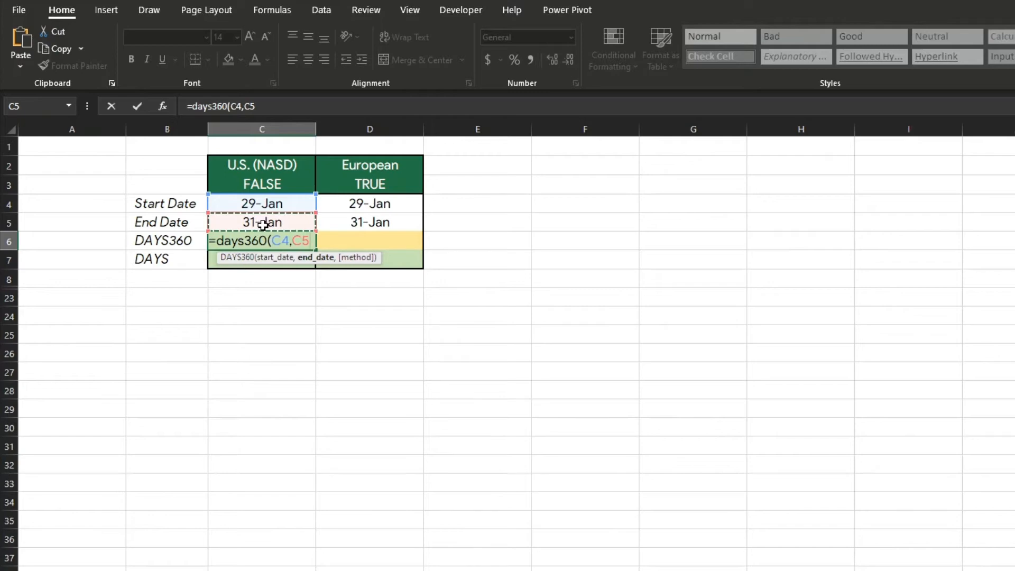
text(,)
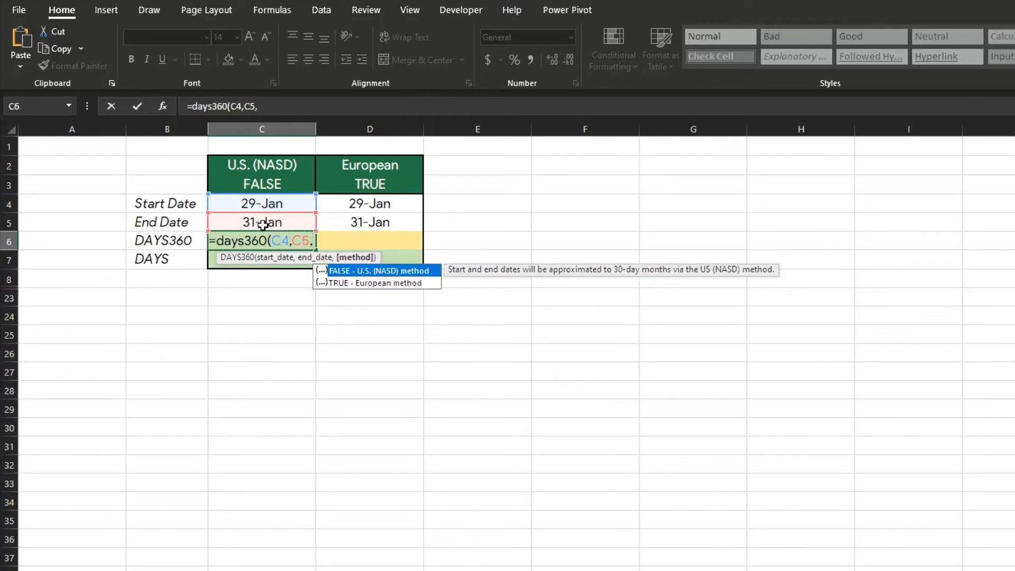
key(Down)
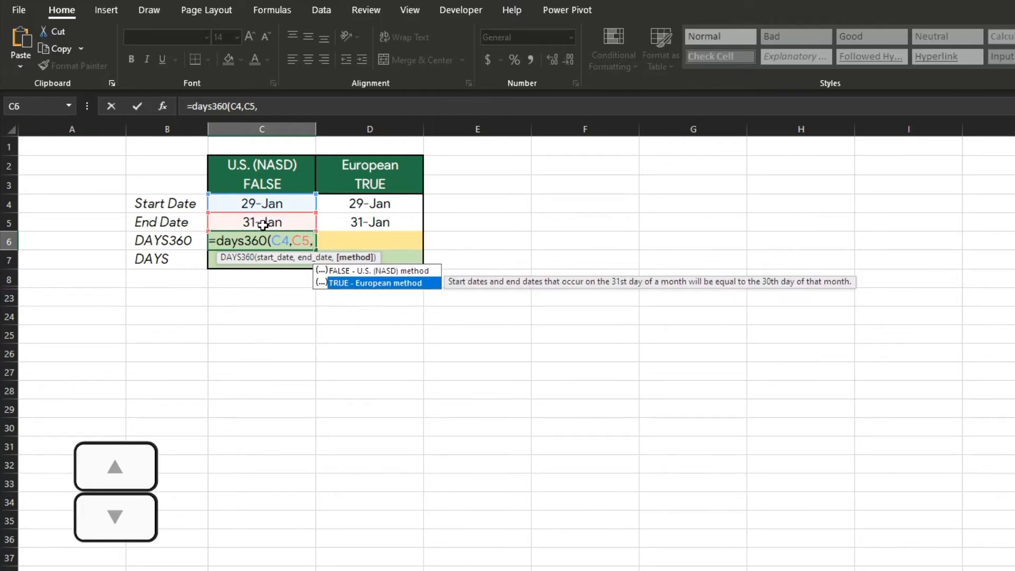
key(Up)
key(Down)
key(Up)
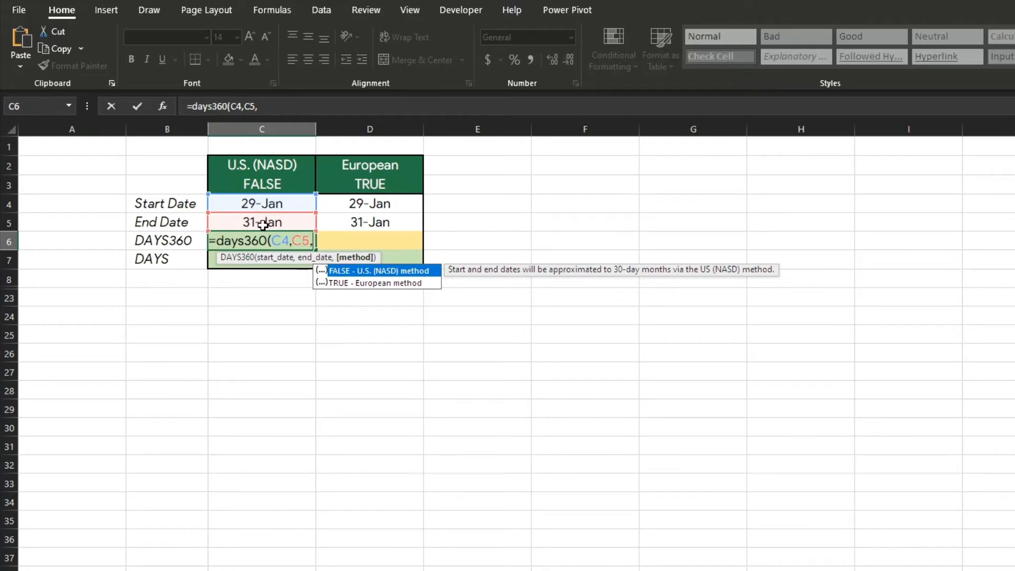
key(Tab)
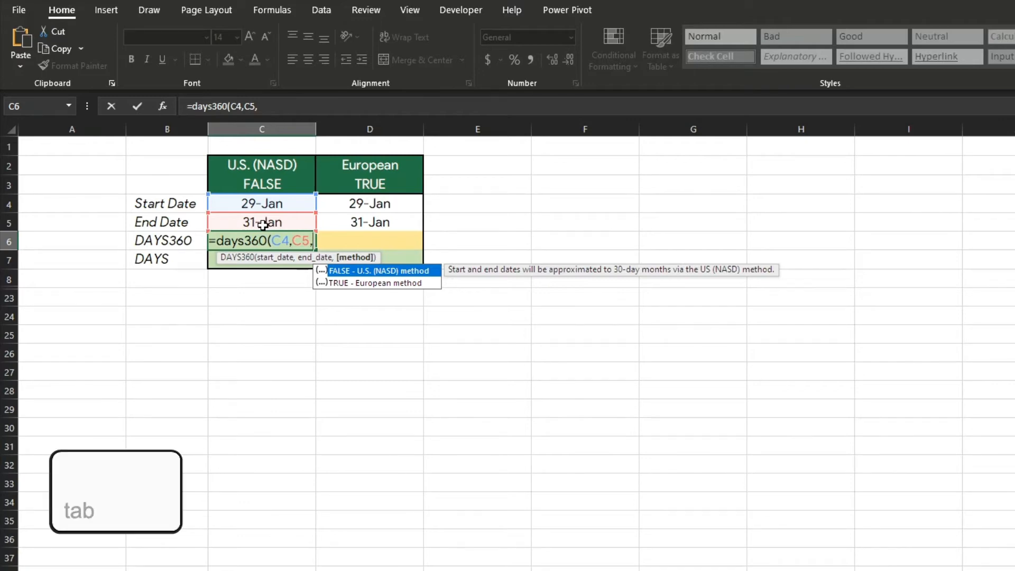
text())
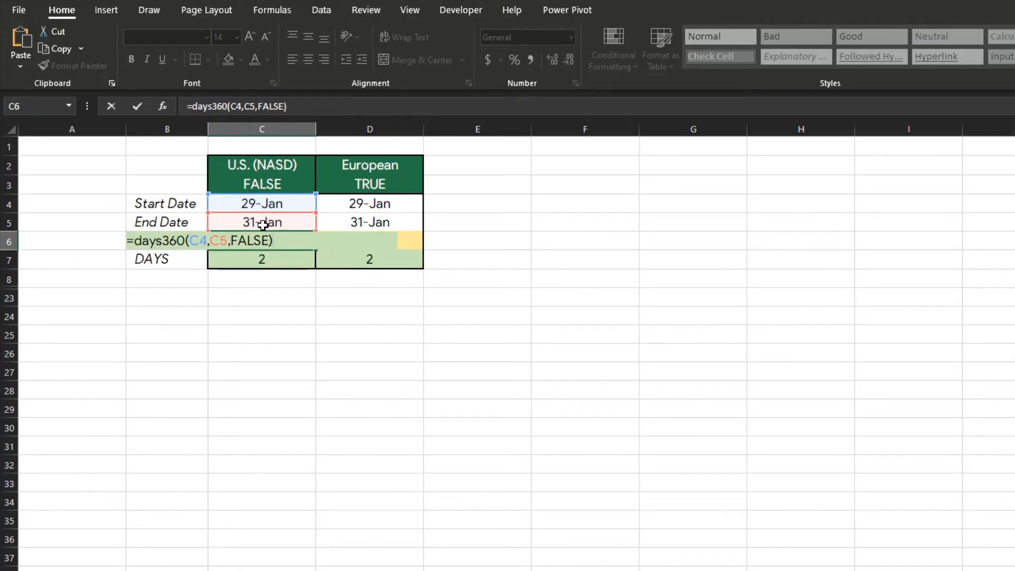
key(Return)
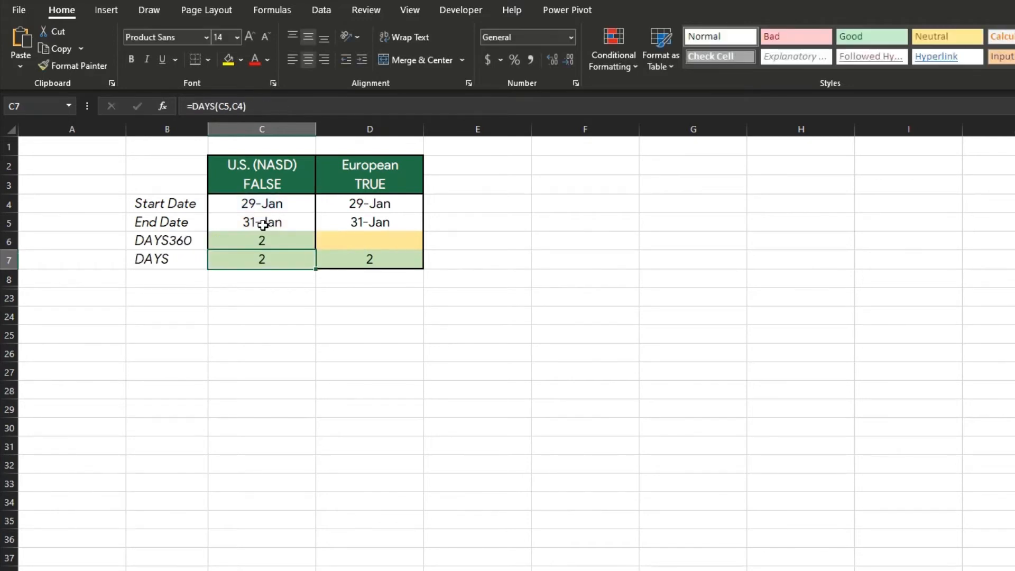
- Clear C6 and enter =DAYS360(C4,C5) there, leaving out the optional method argument
key(Up)
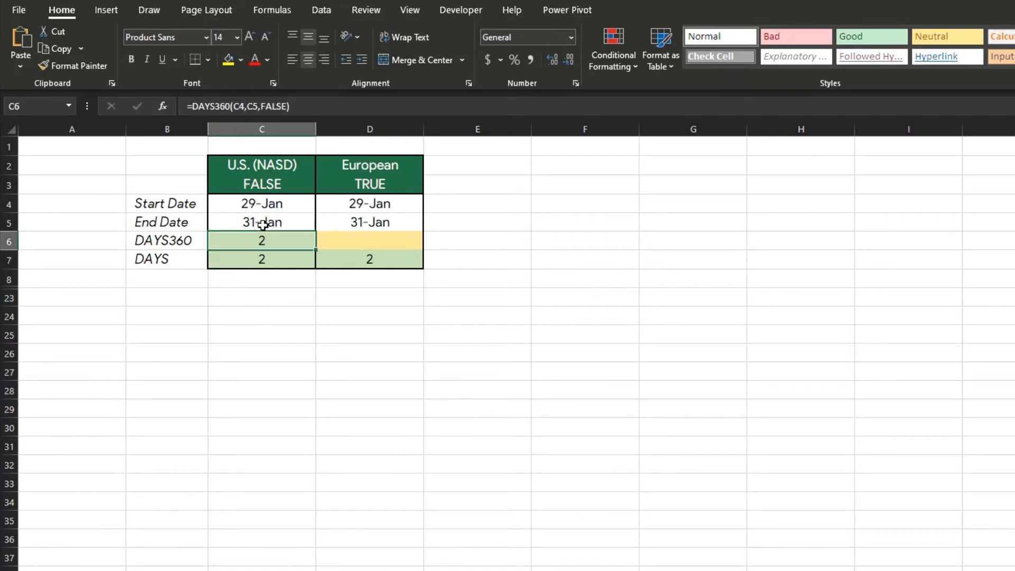
key(Delete)
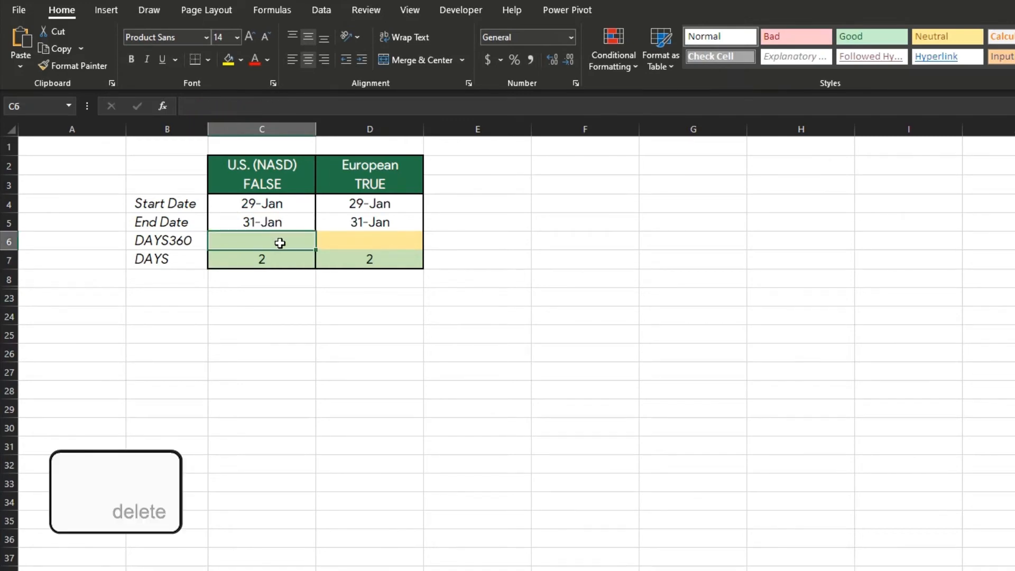
text(=days360()
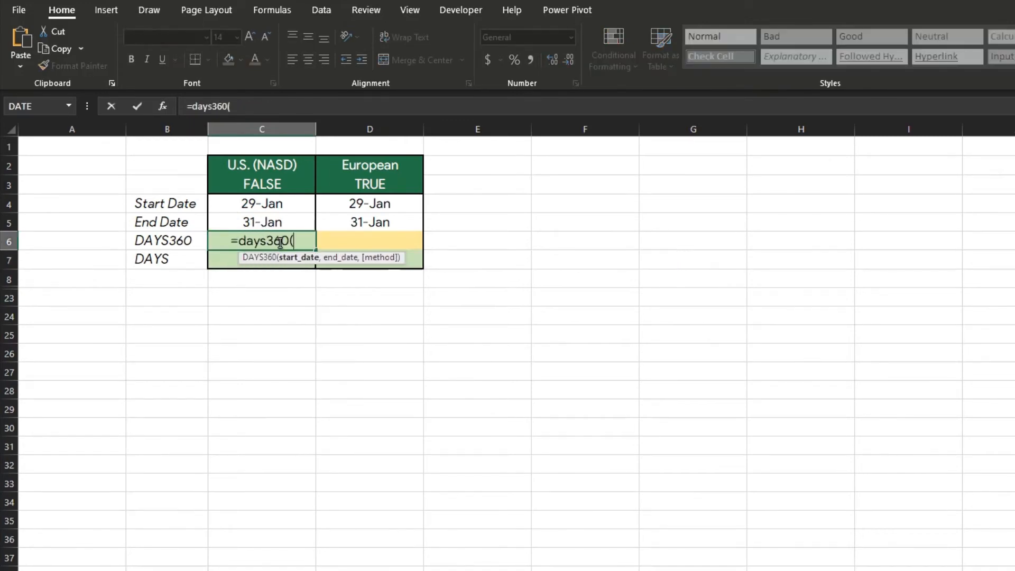
click(253, 204)
text(,)
click(253, 225)
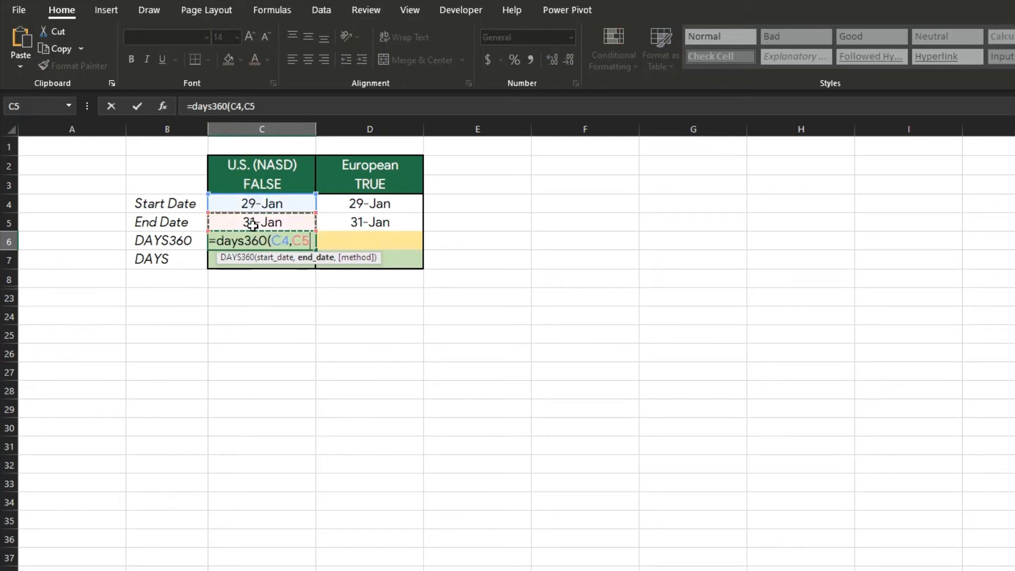
text())
key(Return)
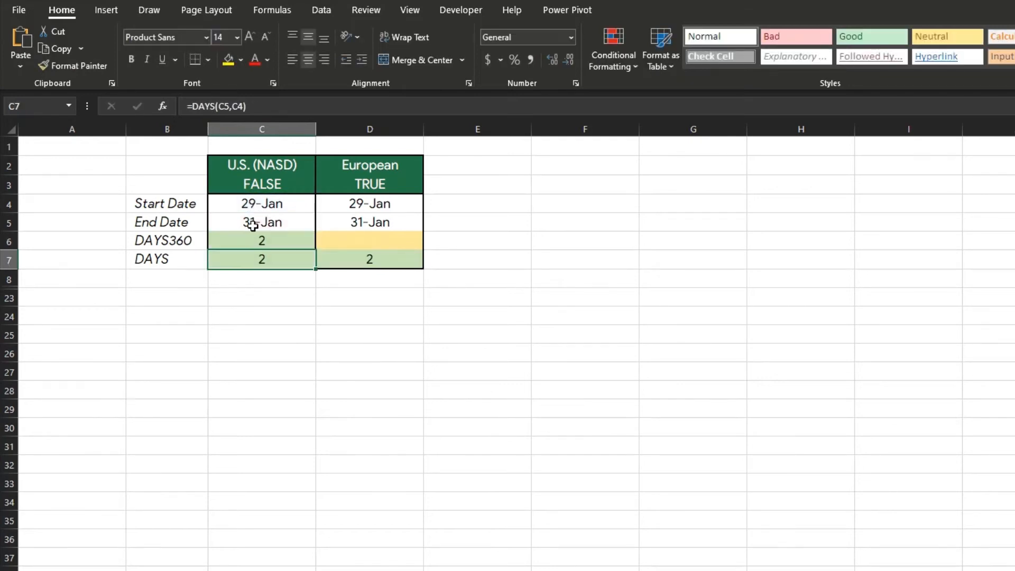
- Enter =DAYS360(D4,D5,TRUE) in D6 to count the days with the European method
click(379, 237)
text(=days360()
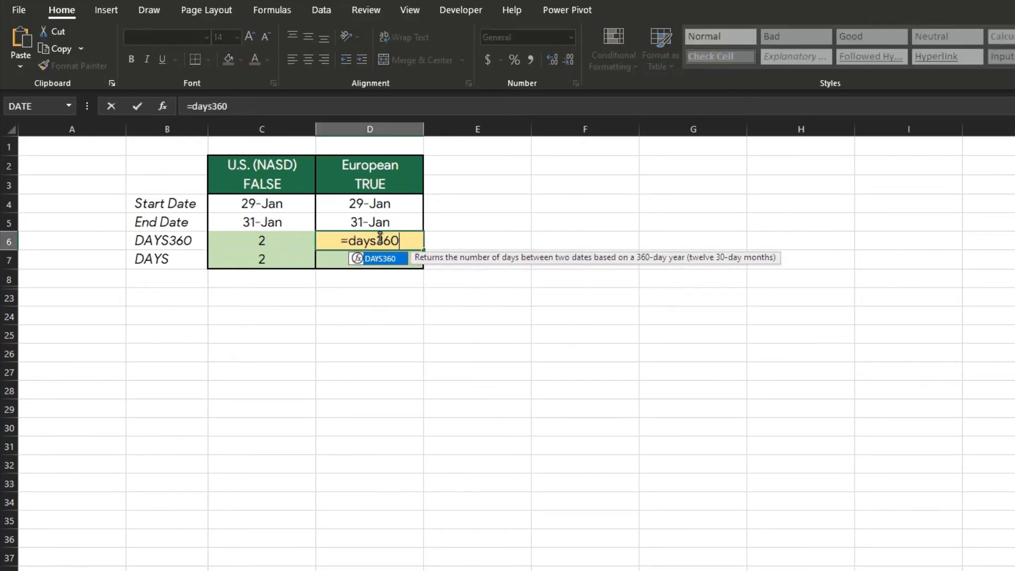
click(362, 205)
text(,)
click(369, 221)
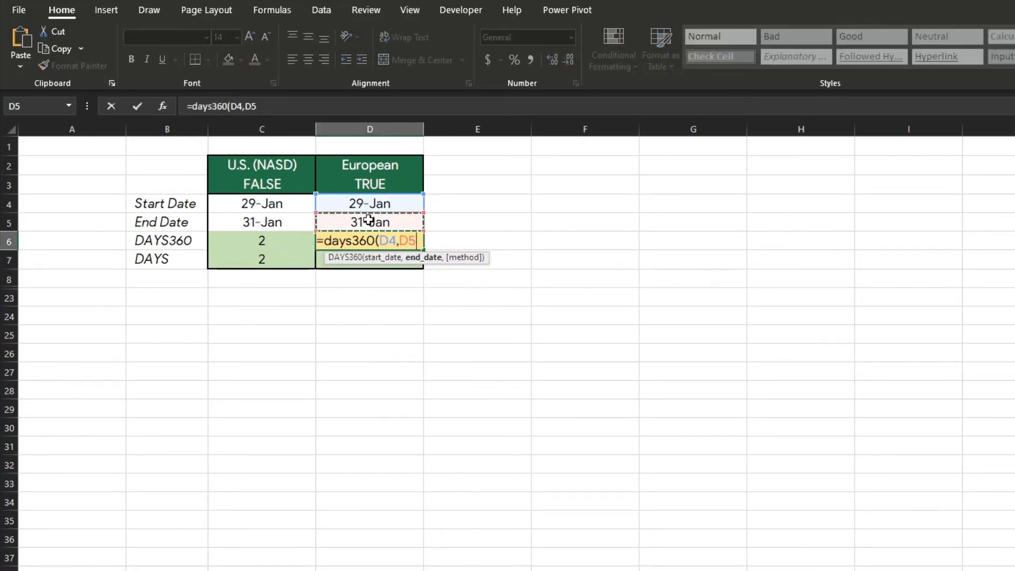
text(,)
key(Down)
key(Tab)
text())
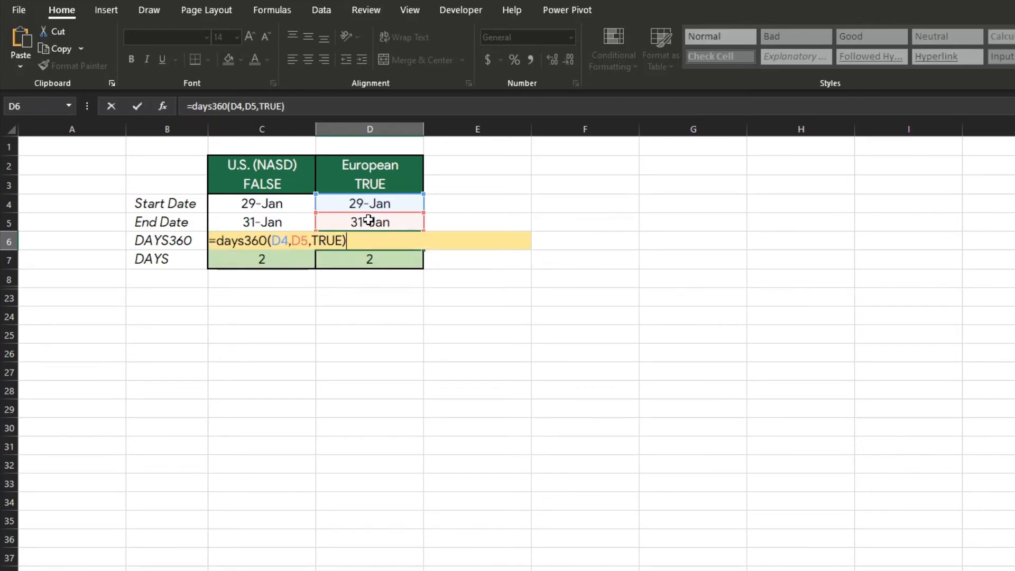
key(Return)
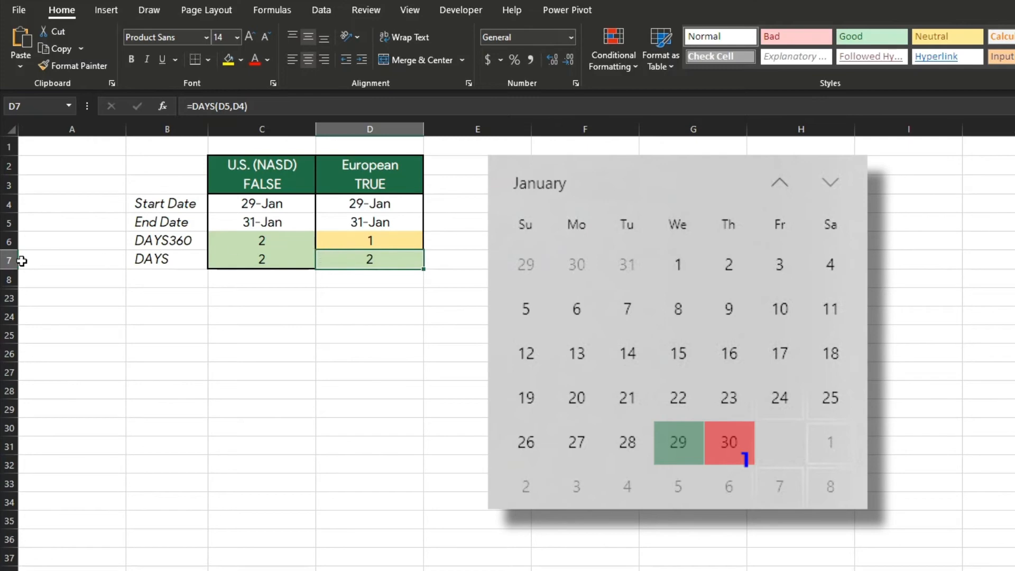
- Unhide the hidden rows 9 to 22 between rows 8 and 23
drag(9, 279, 9, 318)
right_click(9, 317)
click(61, 561)
- Enter =DAYS360(C11,C12,FALSE) in C13 for the February dates with the U.S. (NASD) method
click(269, 376)
text(=days360()
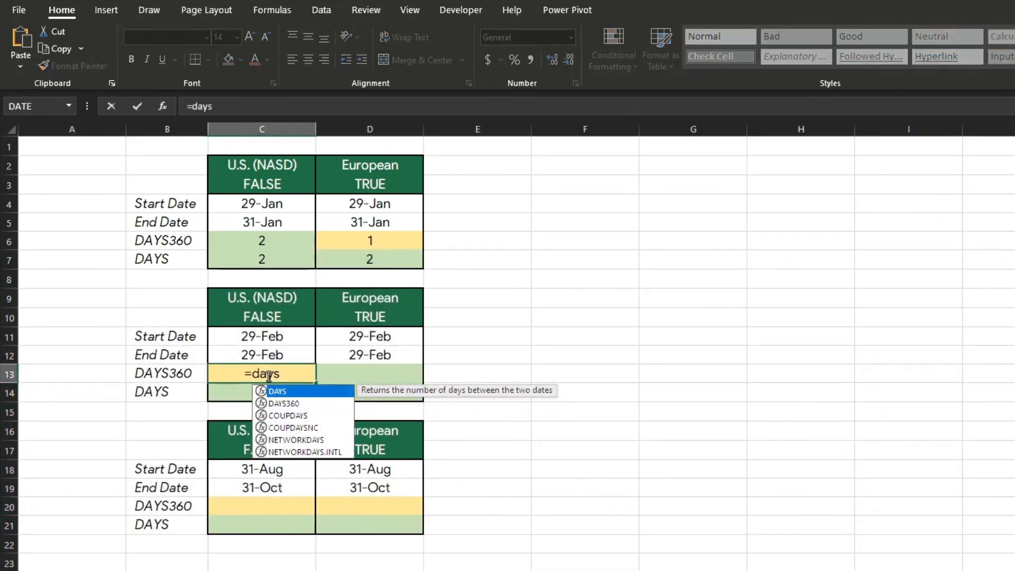
click(255, 336)
text(,)
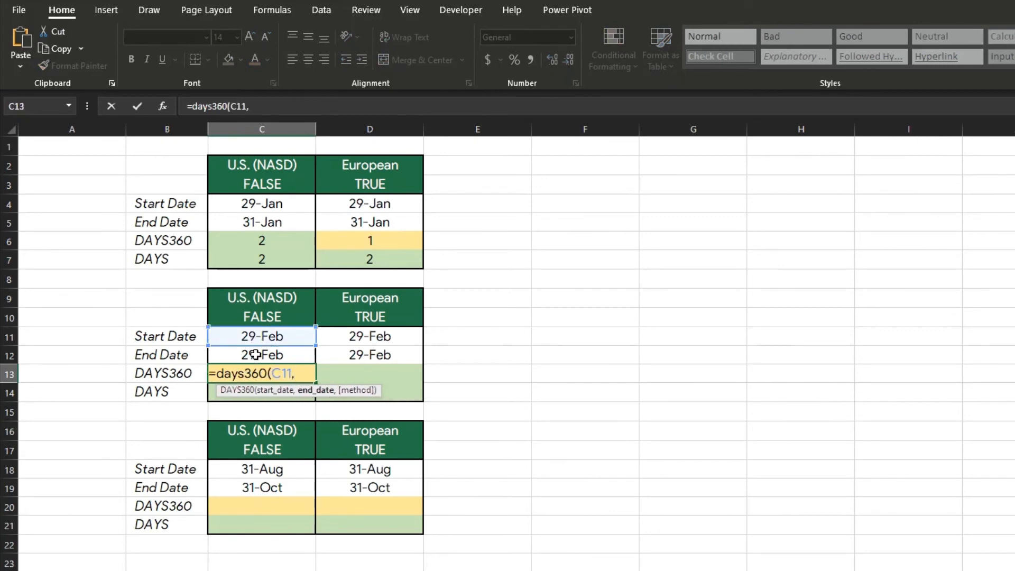
click(256, 355)
text(,)
key(Tab)
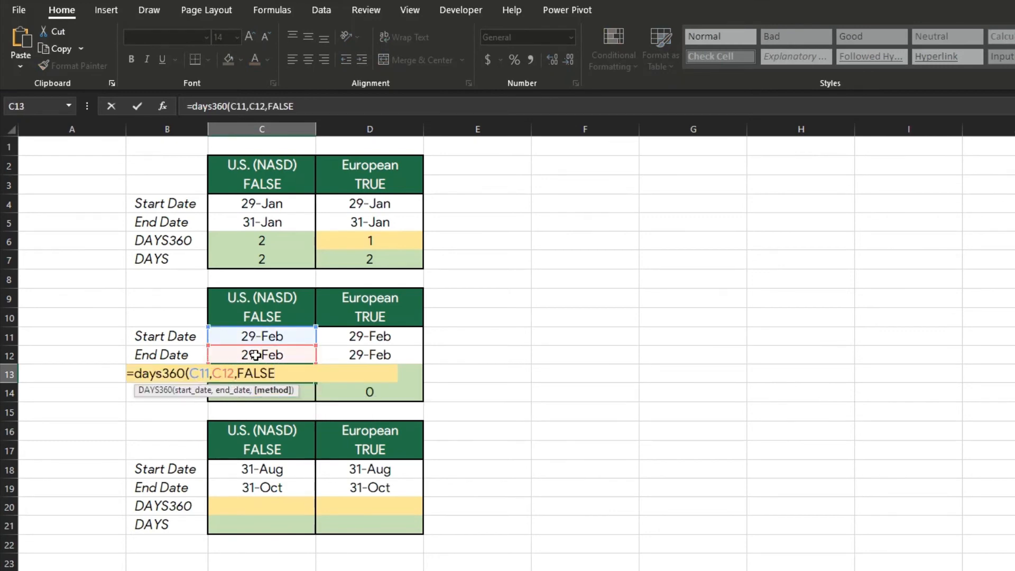
key(Return)
- Enter =DAYS360(D11,D12,TRUE) in D13 for the February dates with the European method
key(Up)
key(Right)
text(=days360()
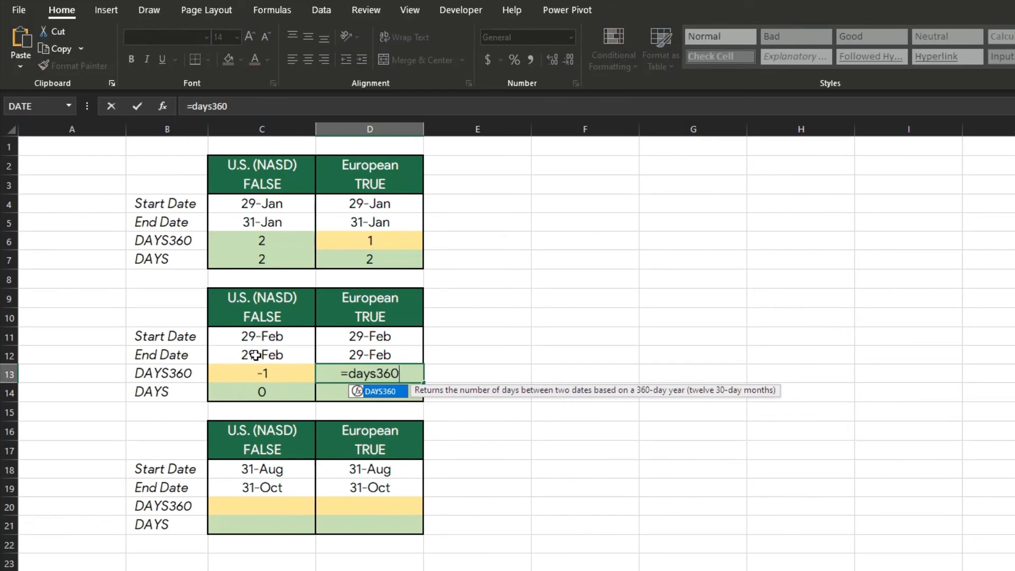
key(Up)
key(Up)
text(,)
key(Up)
text(,)
key(Down)
key(Tab)
key(Return)
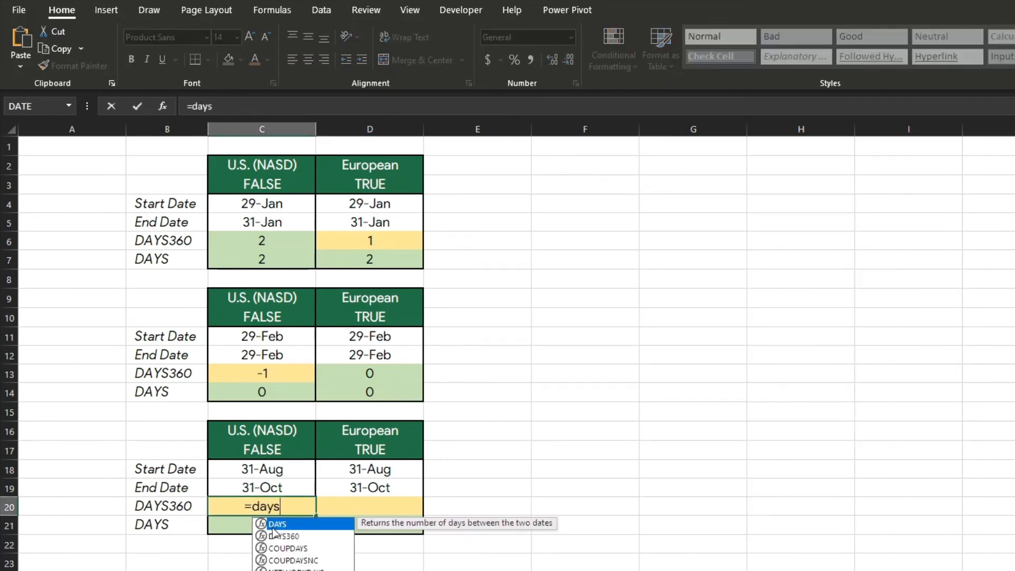
- Enter =DAYS360(C18,C19) in C20 for the August to October dates, leaving out the optional method argument
text(360()
key(Up)
key(Up)
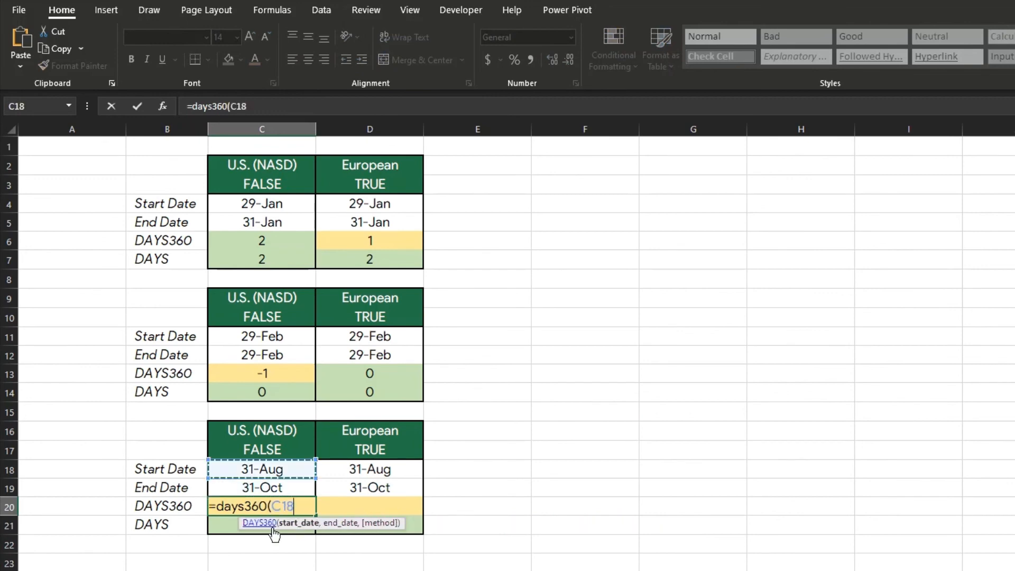
text(,)
key(Up)
text())
key(Tab)
- Enter =DAYS360(D18,D19,TRUE) in D20 for the August to October dates with the European method
text(=days360()
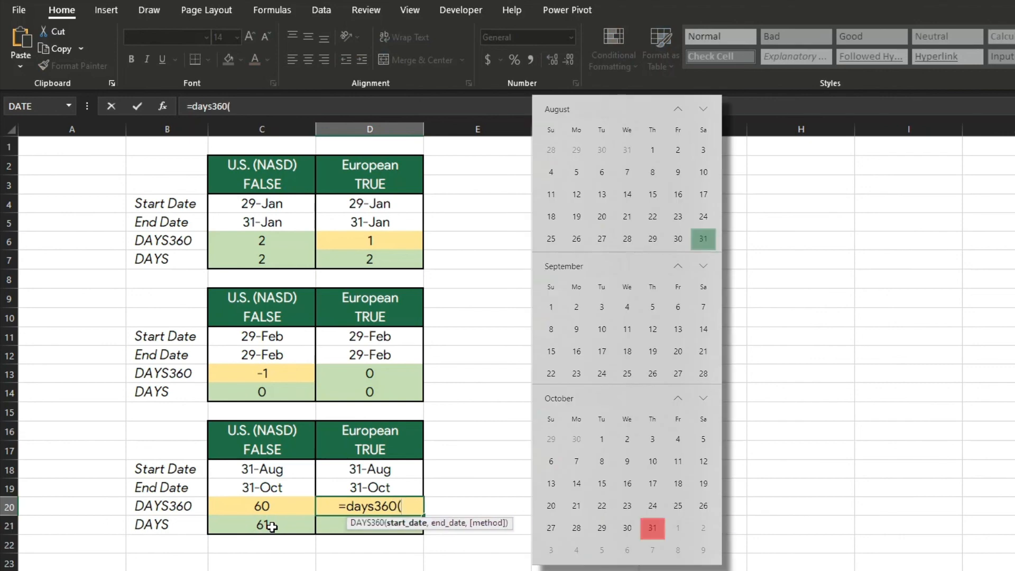
key(Up)
key(Up)
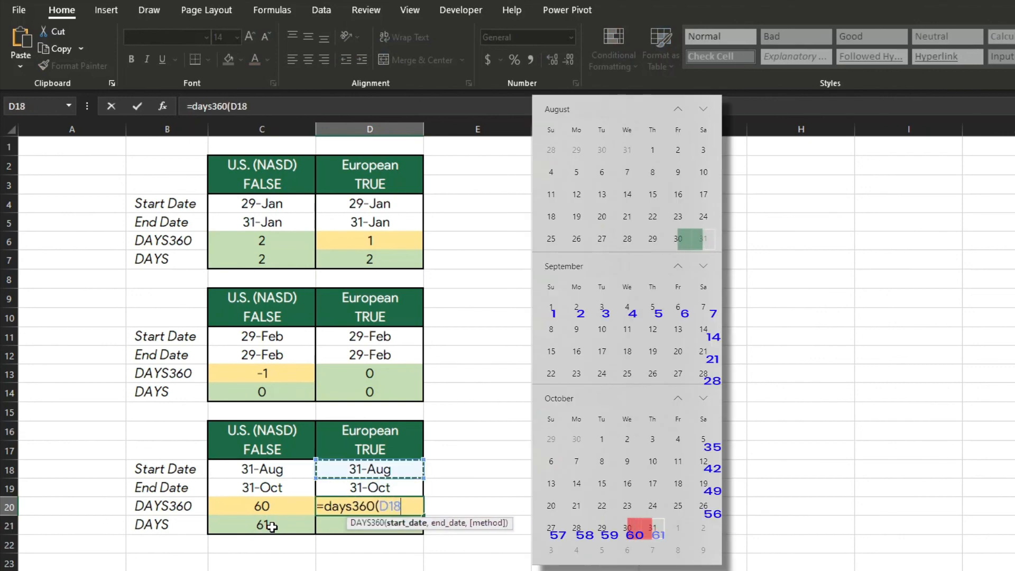
text(,)
key(Down)
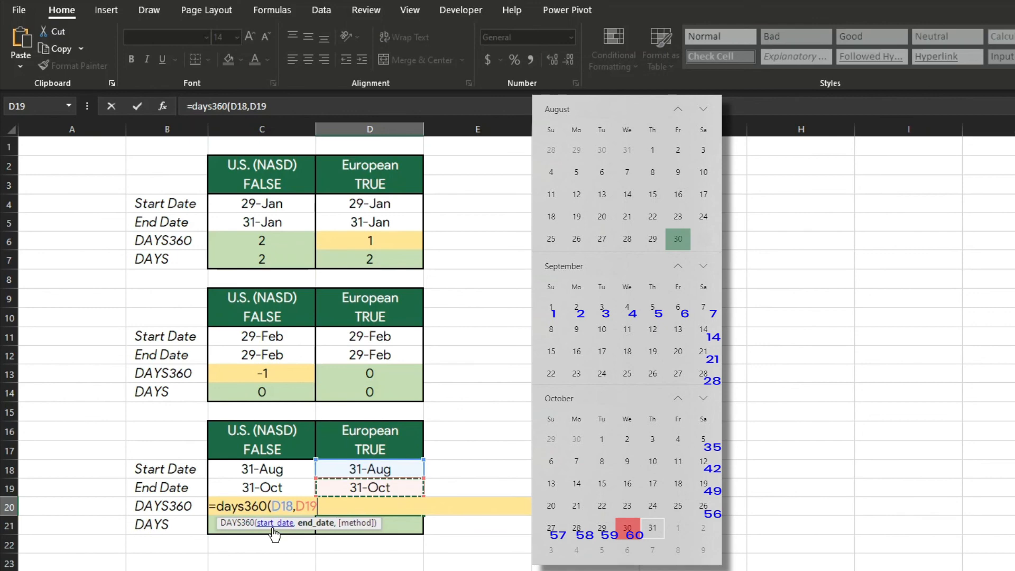
text(,TRUE))
key(Return)
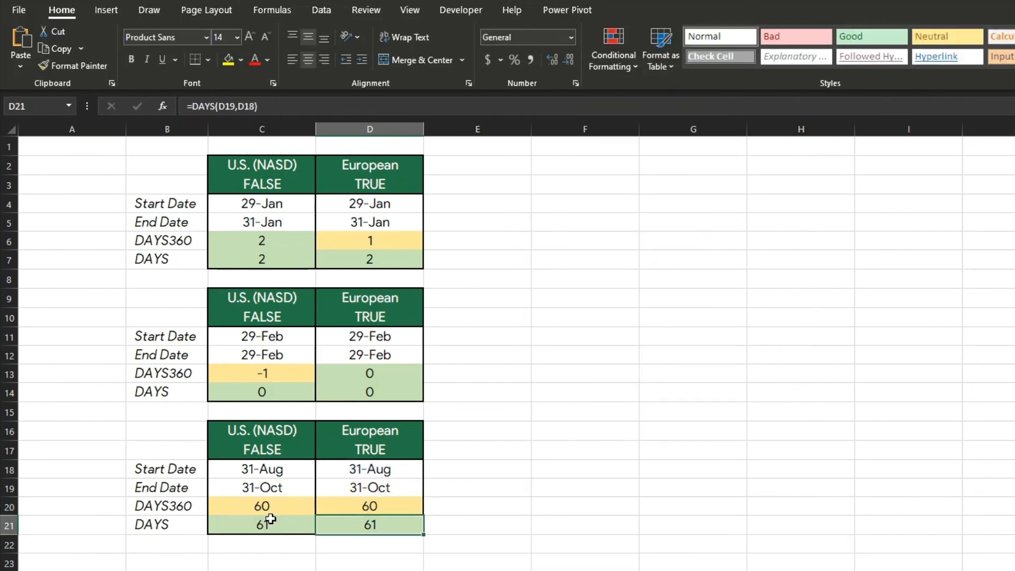